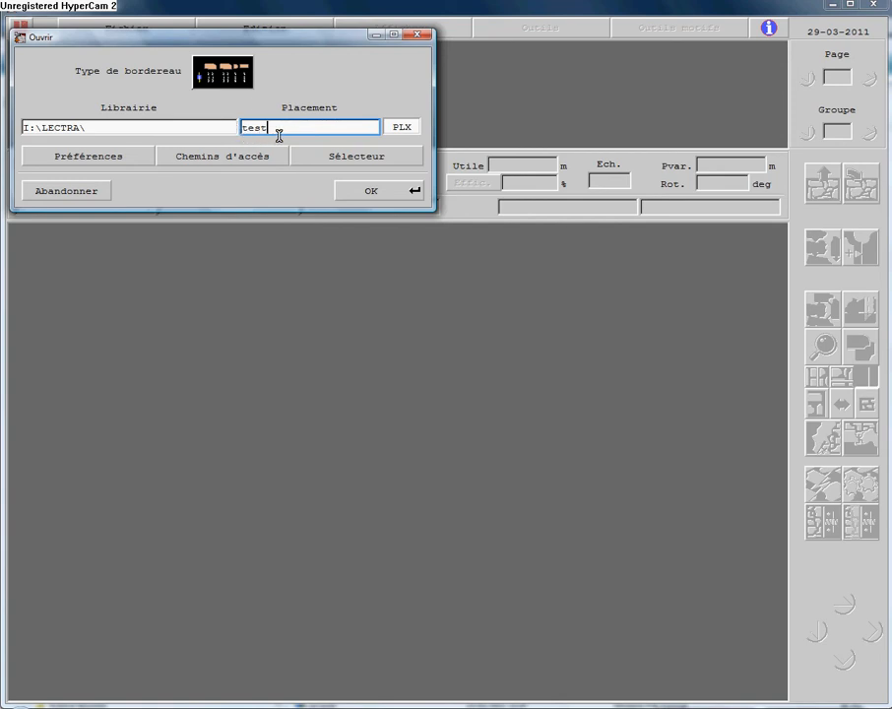
- Open the placement test from I:\LECTRA\ and place one size 40 cigariere piece in the fabric's lower-left corner
click(360, 190)
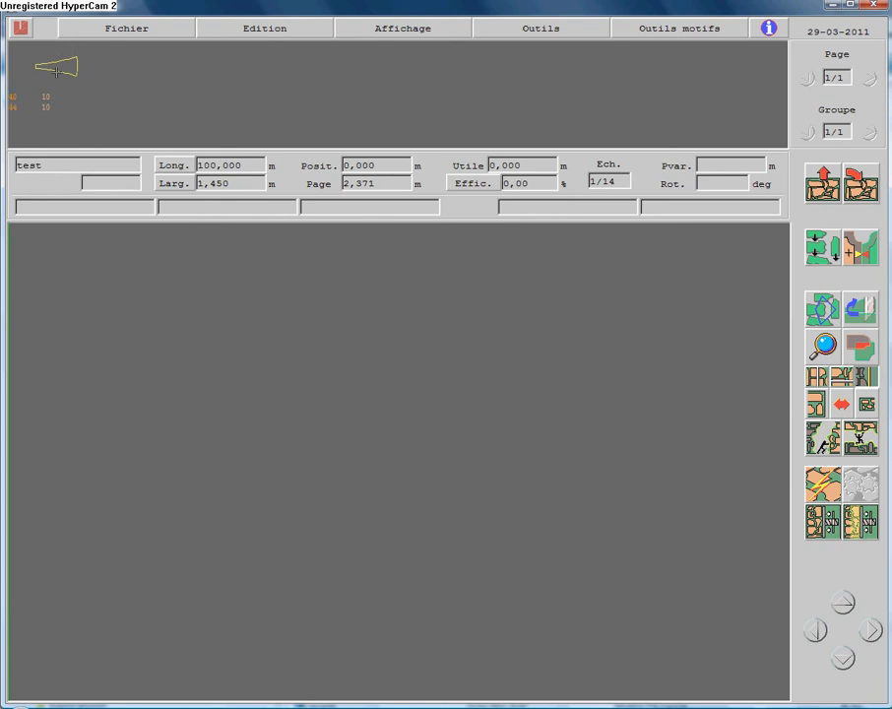
click(45, 95)
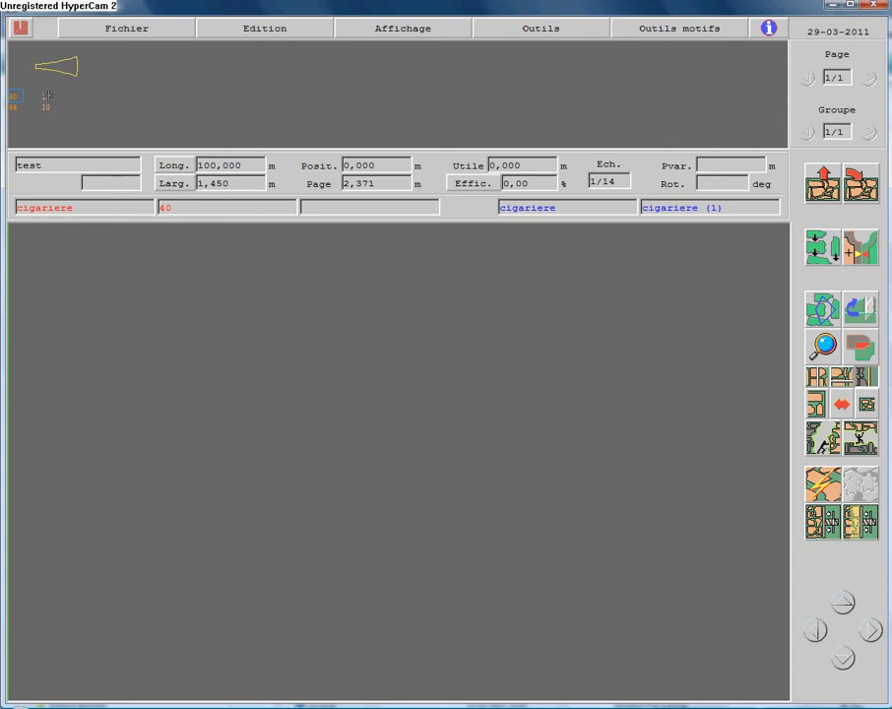
click(49, 106)
click(49, 106)
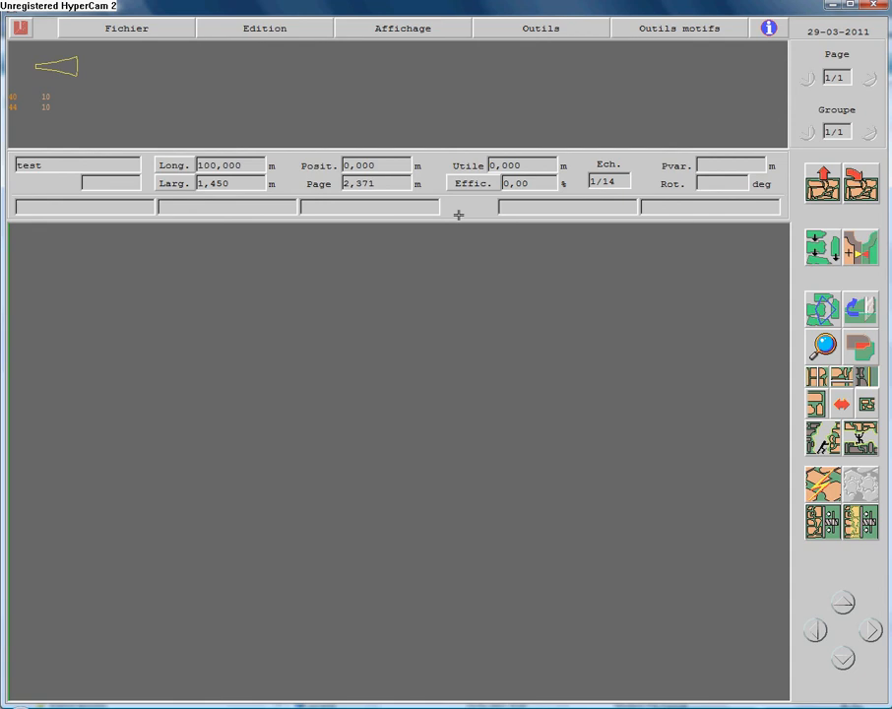
click(47, 96)
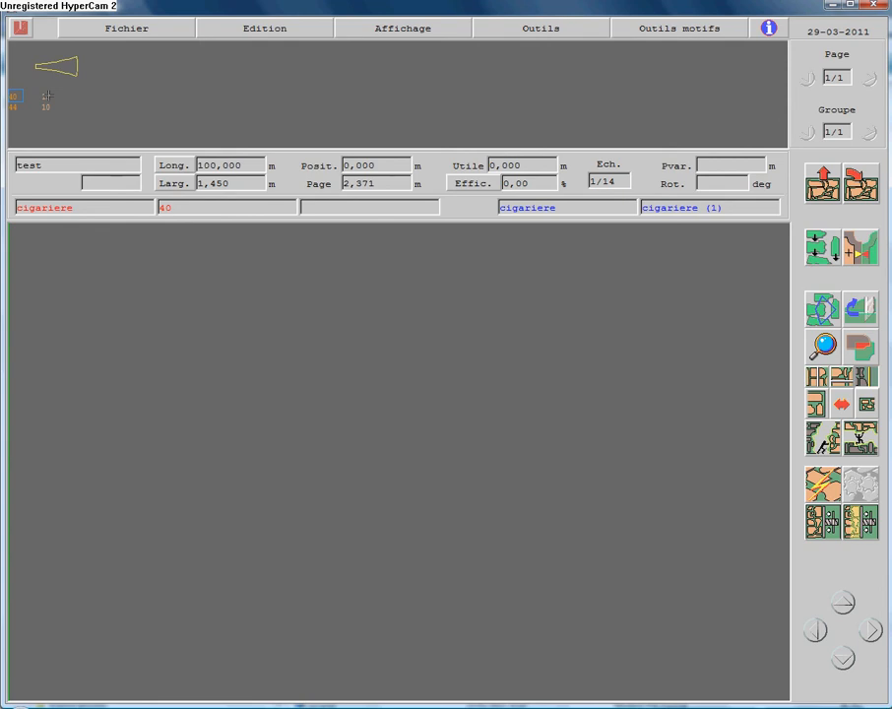
click(43, 107)
click(45, 96)
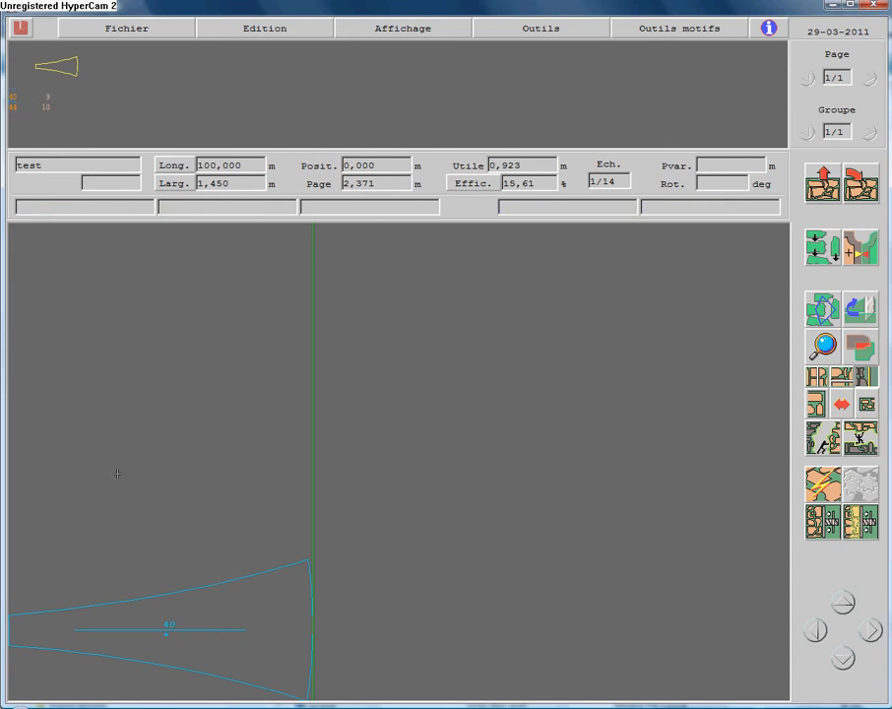
- Move the placed piece to mid-width, switch to manual placement mode and place a second size 40 piece to its right
click(169, 596)
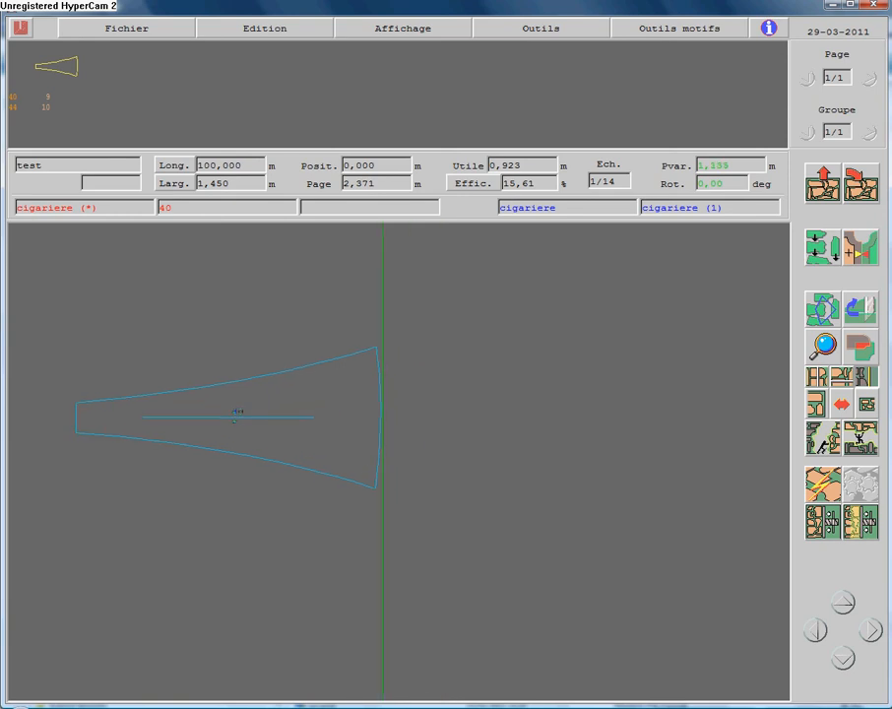
click(234, 417)
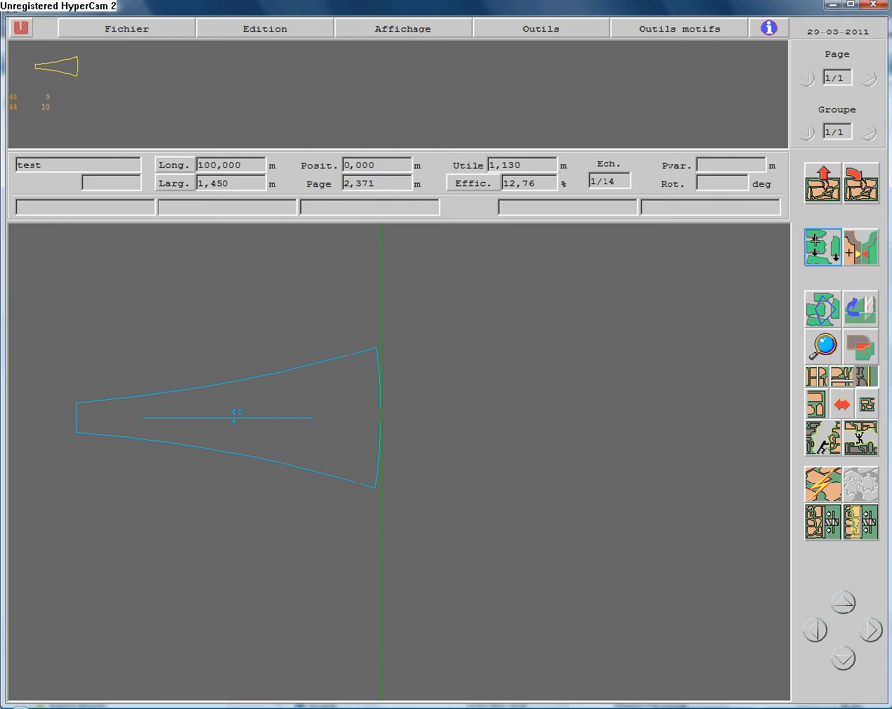
click(823, 247)
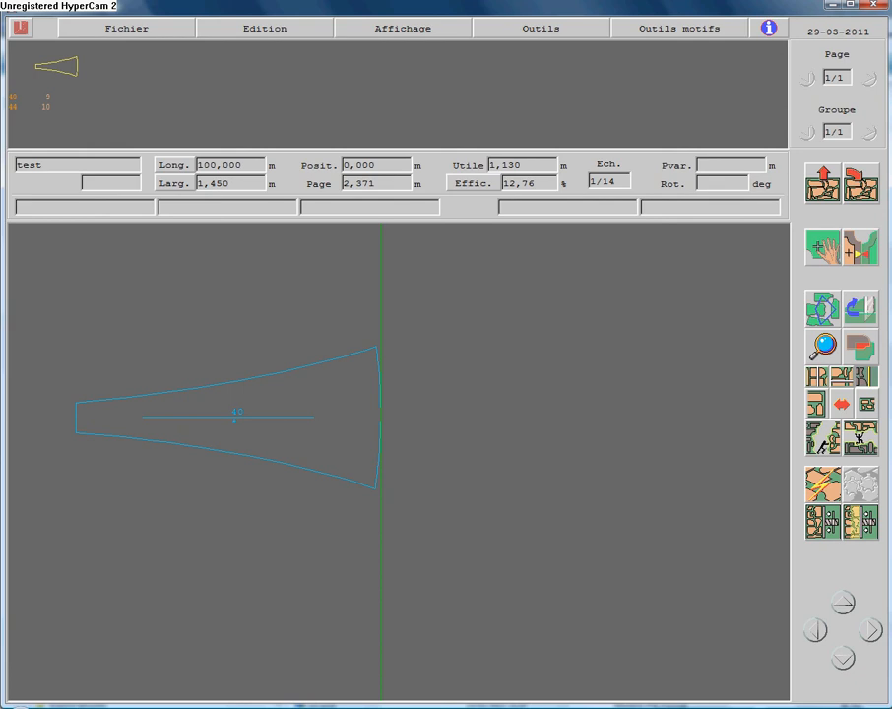
click(27, 67)
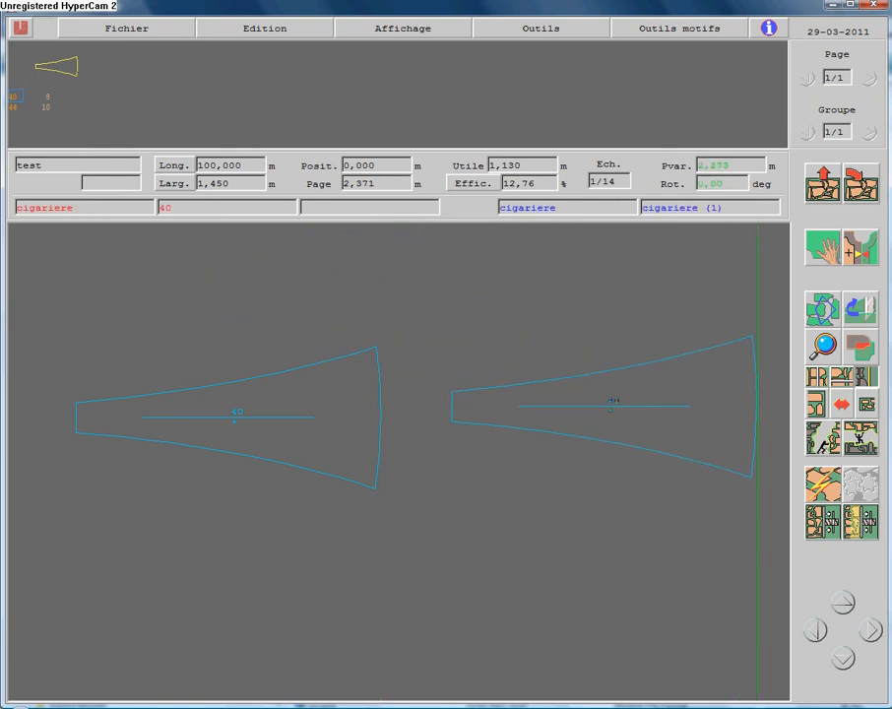
click(606, 408)
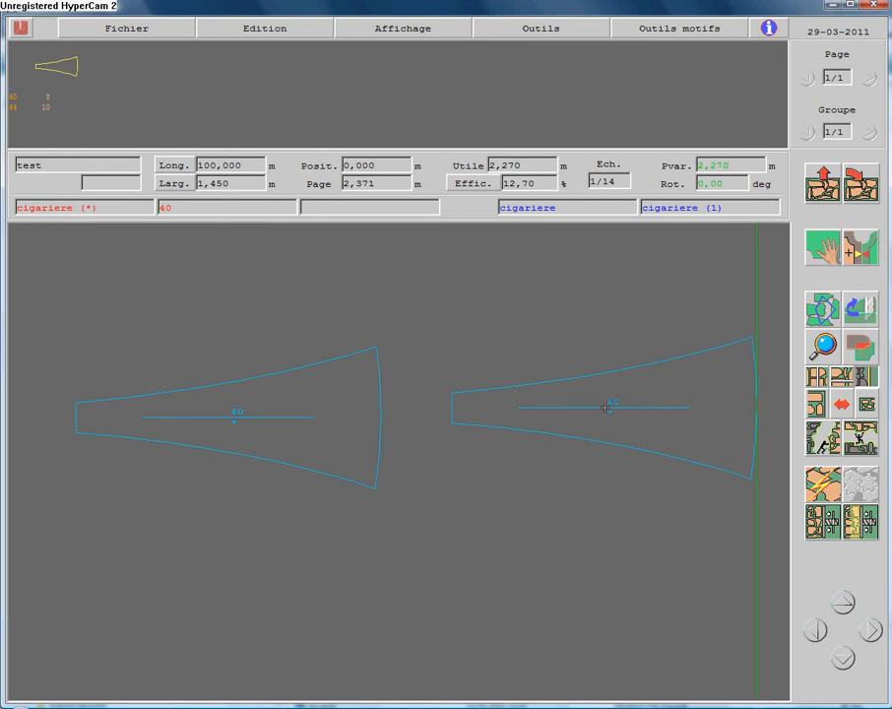
- Push the first size 40 piece down and left until it sits in the fabric's lower-left corner
key(Down)
key(Left)
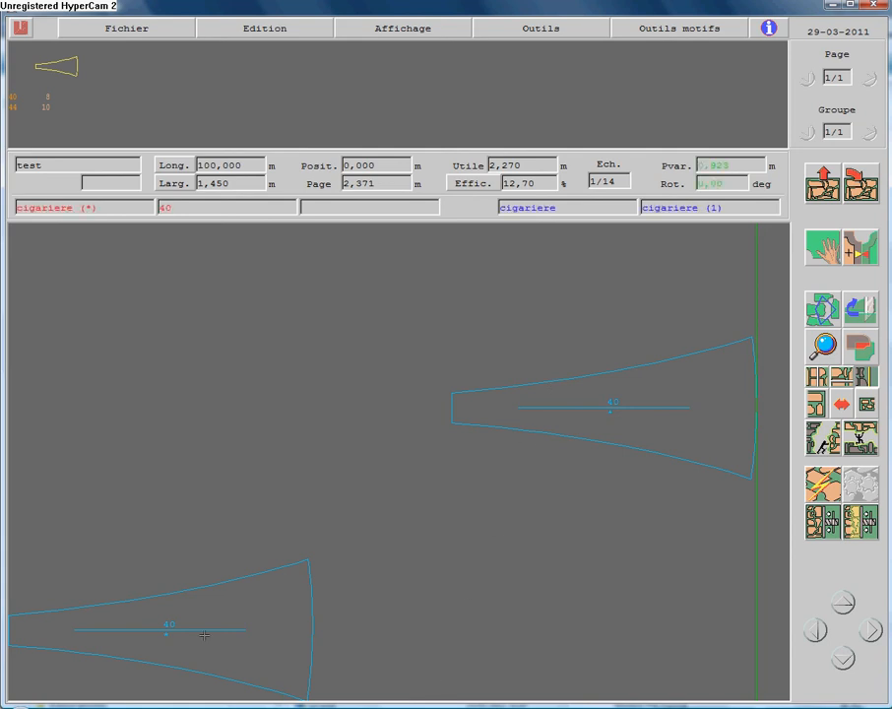
key(Up)
key(Down)
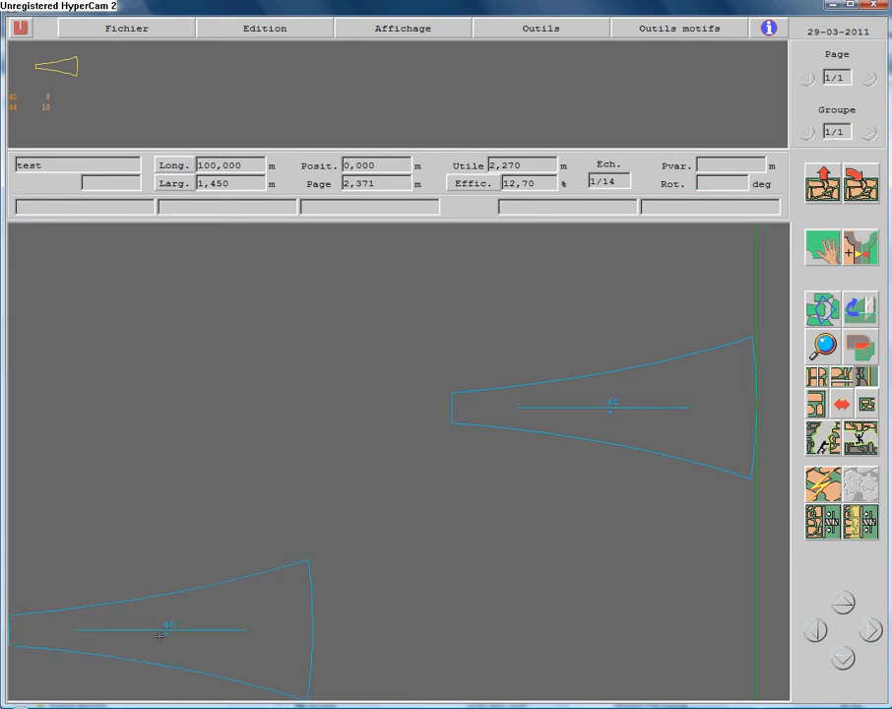
key(Right)
key(Left)
click(160, 636)
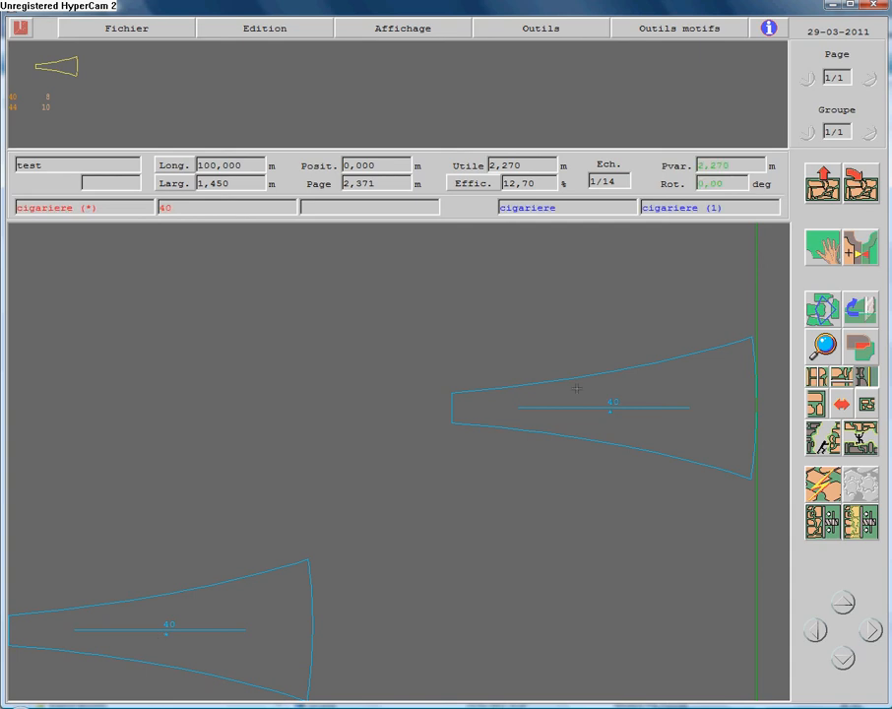
- Rotate the second size 40 piece 180 degrees and pack it directly above the first piece at the fabric's starting edge
key(space)
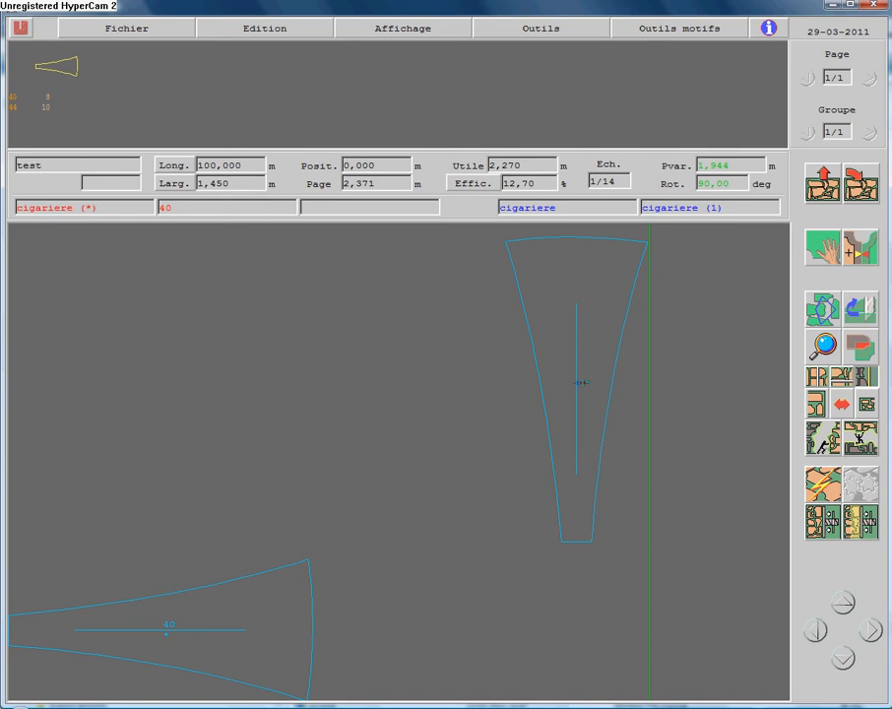
key(space)
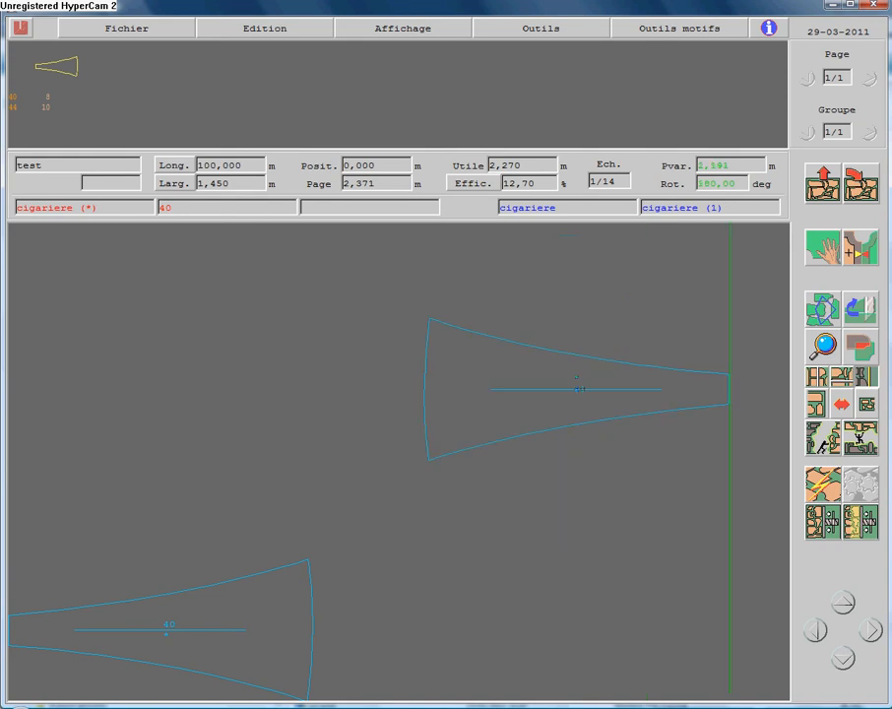
click(576, 384)
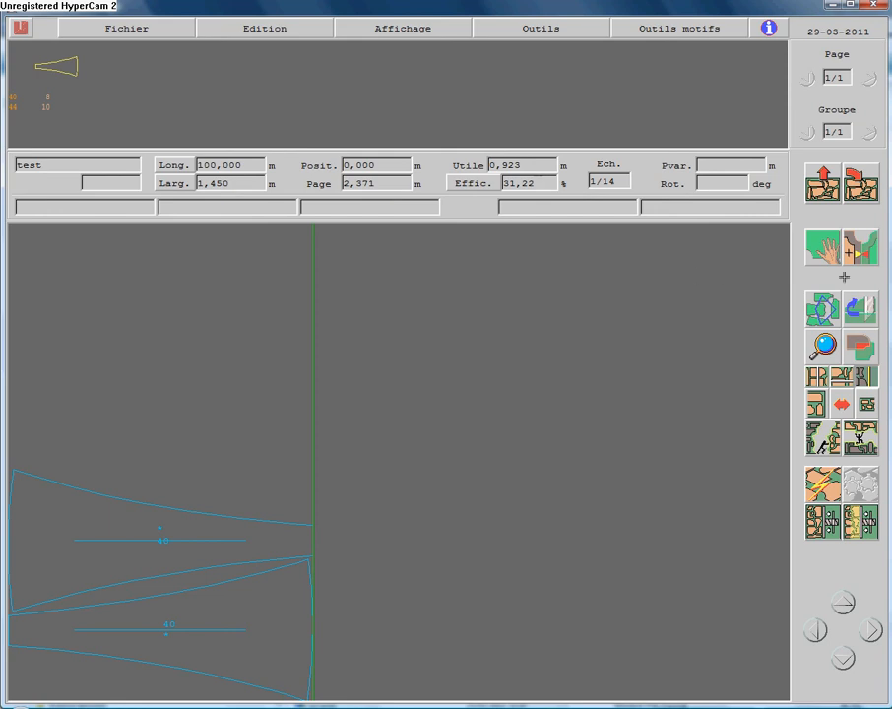
- Switch the piece contact mode to the X option and set the rotated piece down slightly lower over the first piece
click(861, 248)
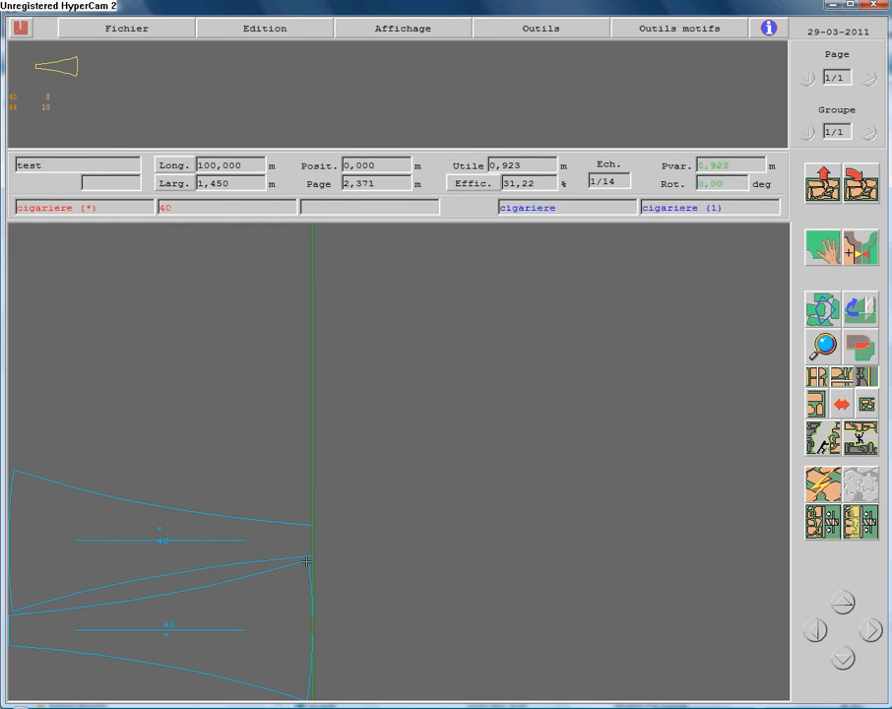
click(860, 248)
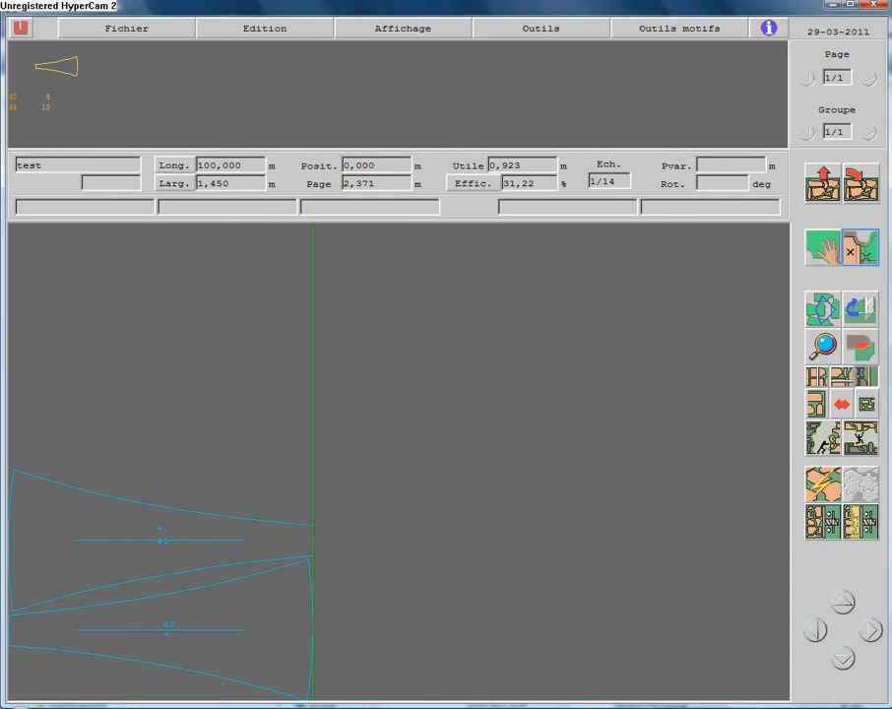
click(255, 532)
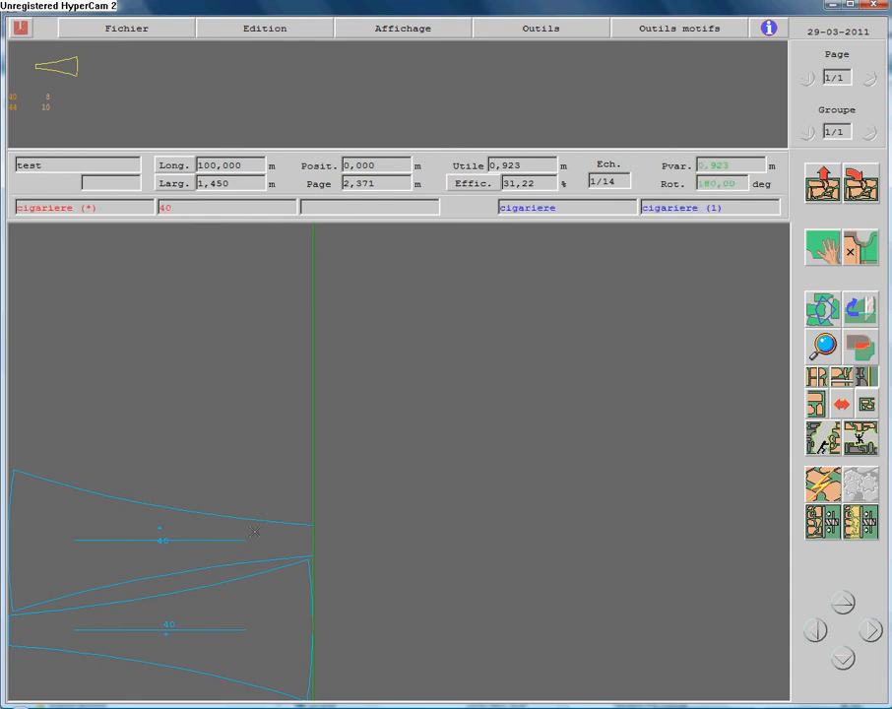
click(255, 532)
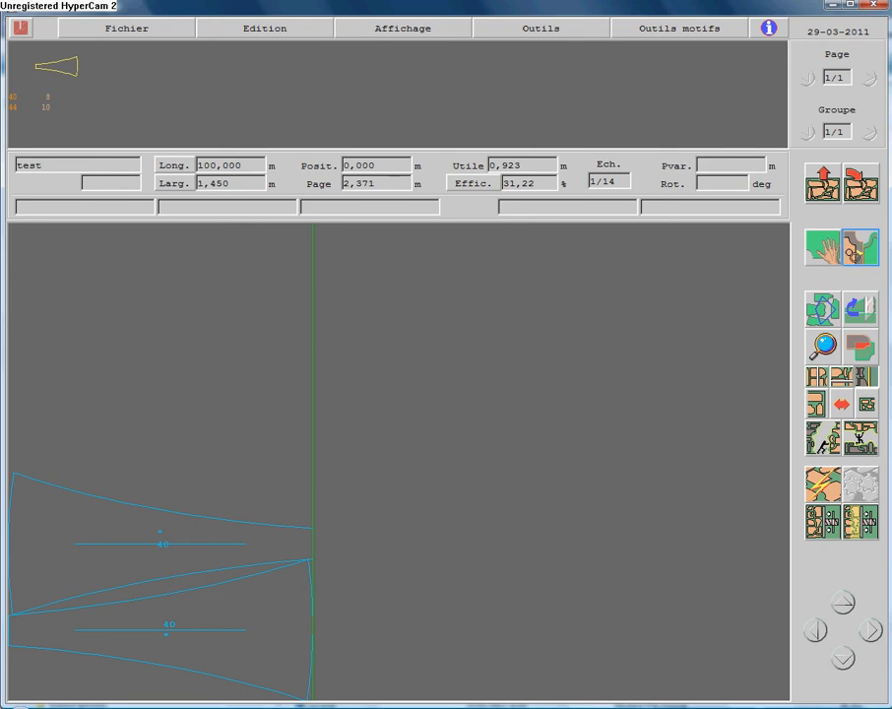
- Reposition the rotated piece near the first piece's upper corner using the circle contact mode
drag(196, 542, 293, 567)
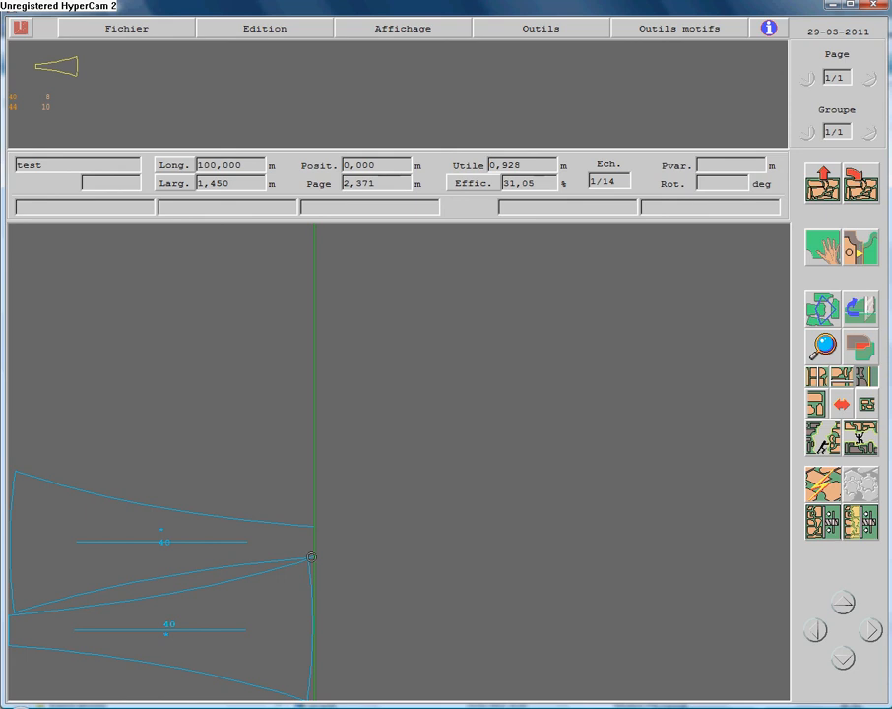
click(232, 534)
click(221, 489)
- Return to the plus contact mode and repack the rotated piece against the starting edge and the first piece
click(855, 262)
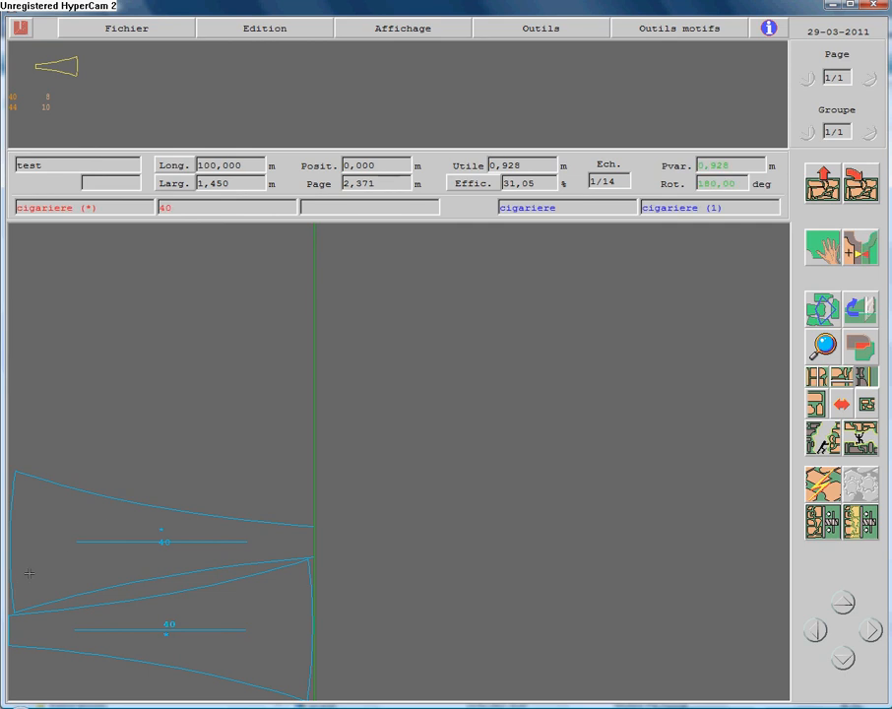
click(59, 544)
click(168, 477)
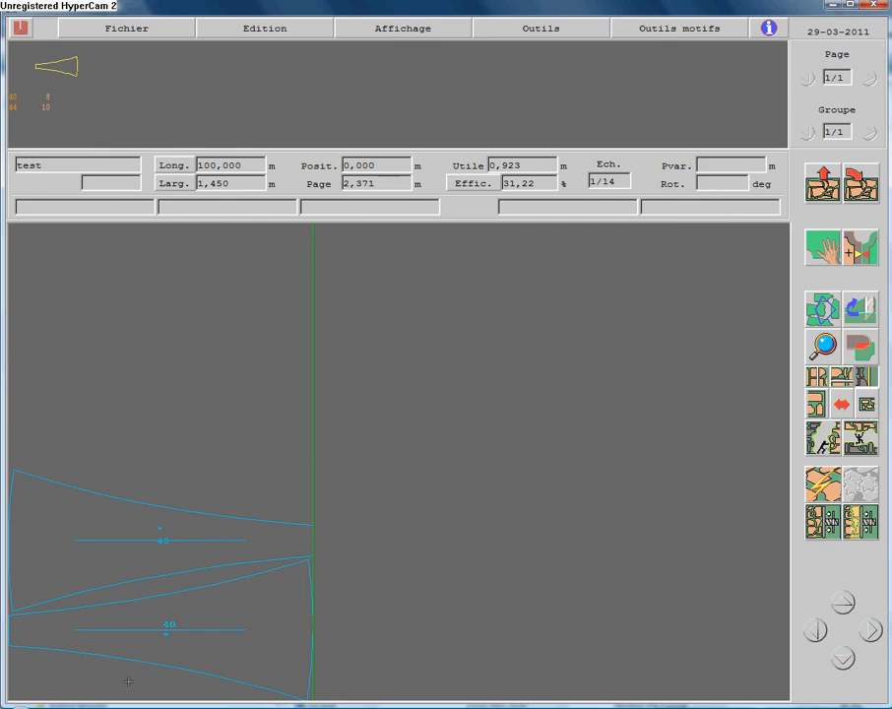
- Switch to automatic packing and stack three more size 40 pieces above the first two, rotating the middle one 180 degrees
click(860, 248)
click(823, 247)
click(818, 244)
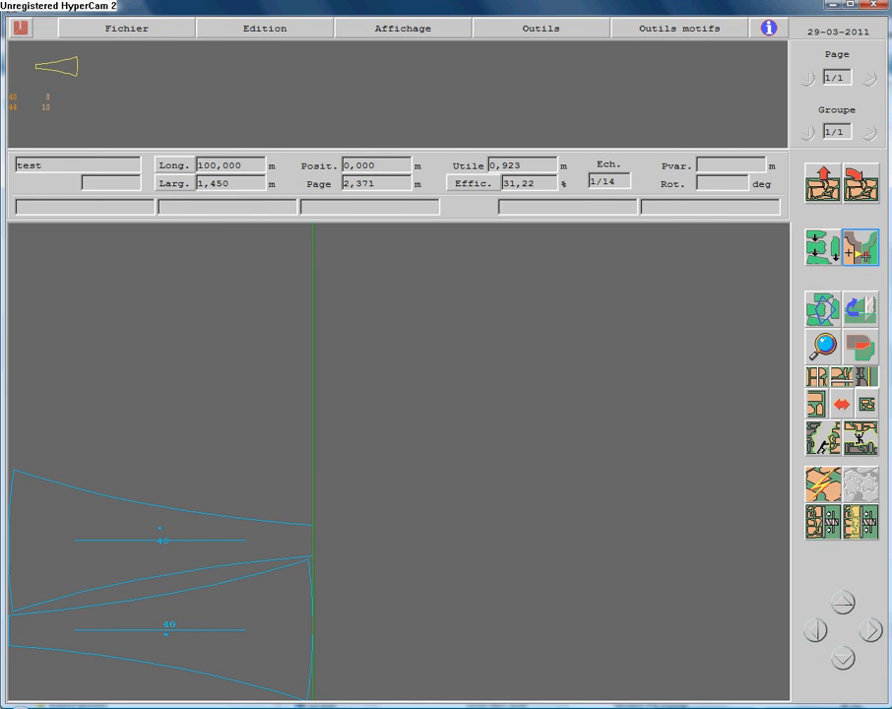
click(47, 97)
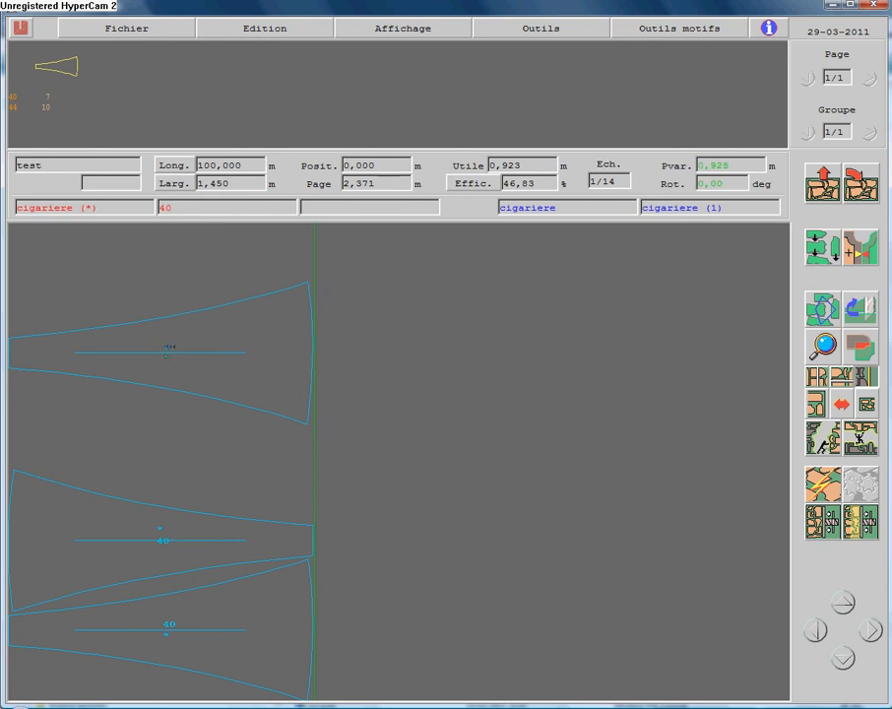
click(48, 97)
key(space)
key(space)
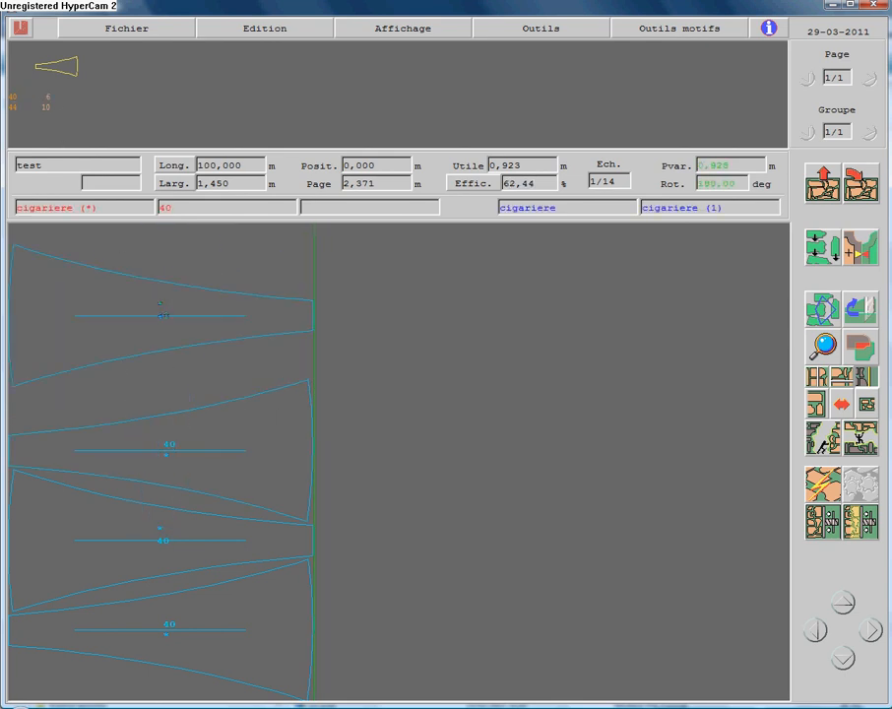
click(160, 304)
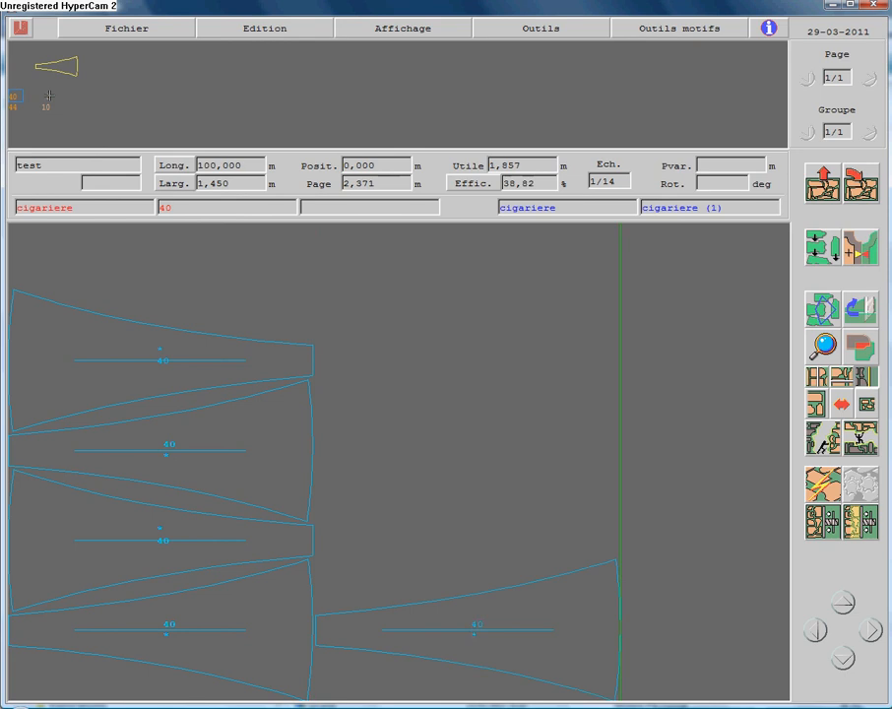
click(361, 290)
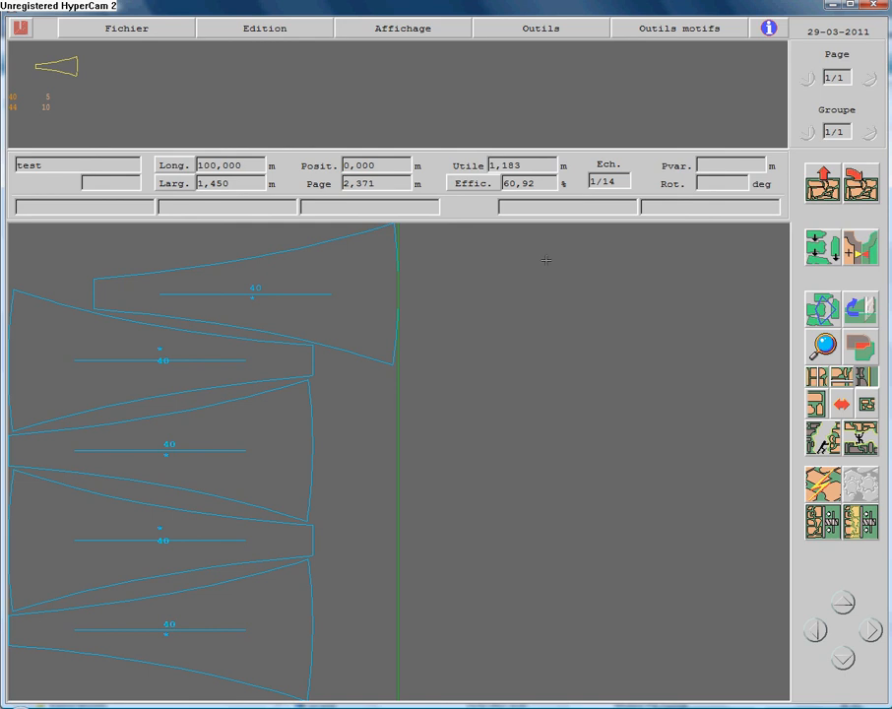
- Save the placement over the existing file I:\LECTRA\test.PLX, accepting the pre-save quality check
click(143, 28)
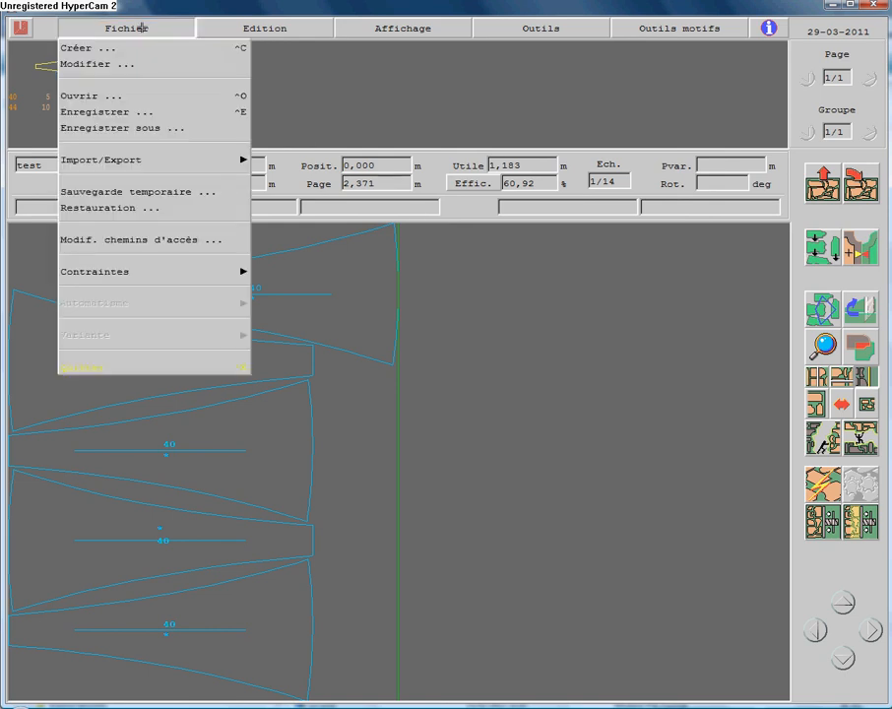
click(130, 113)
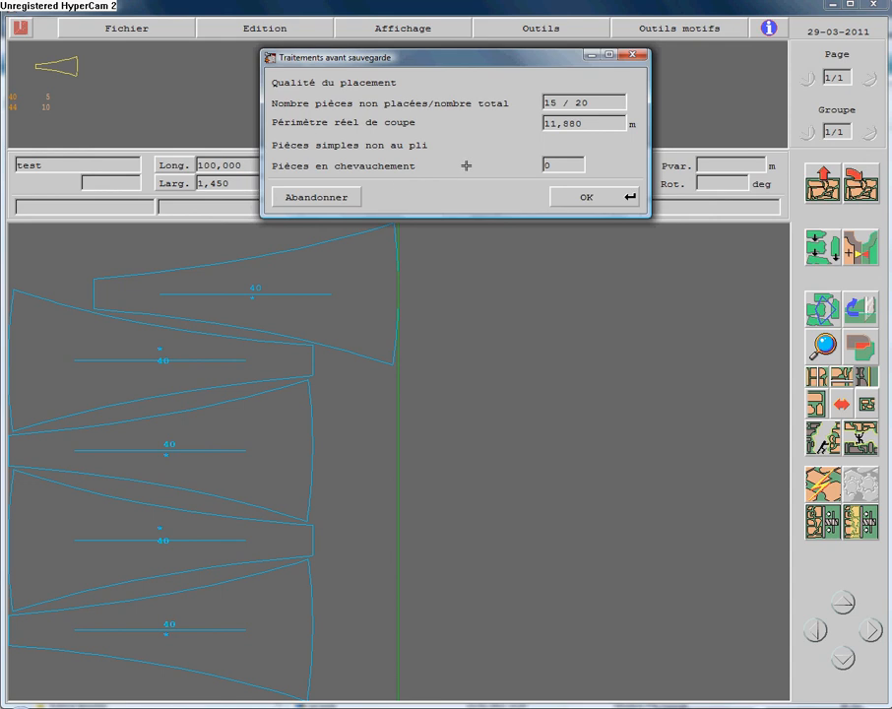
click(558, 201)
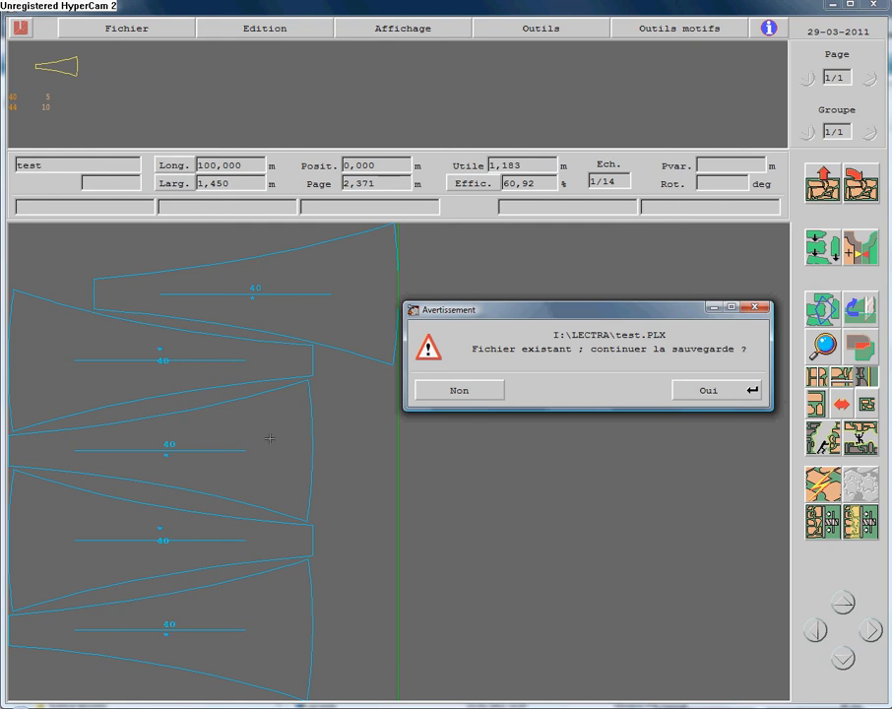
click(725, 392)
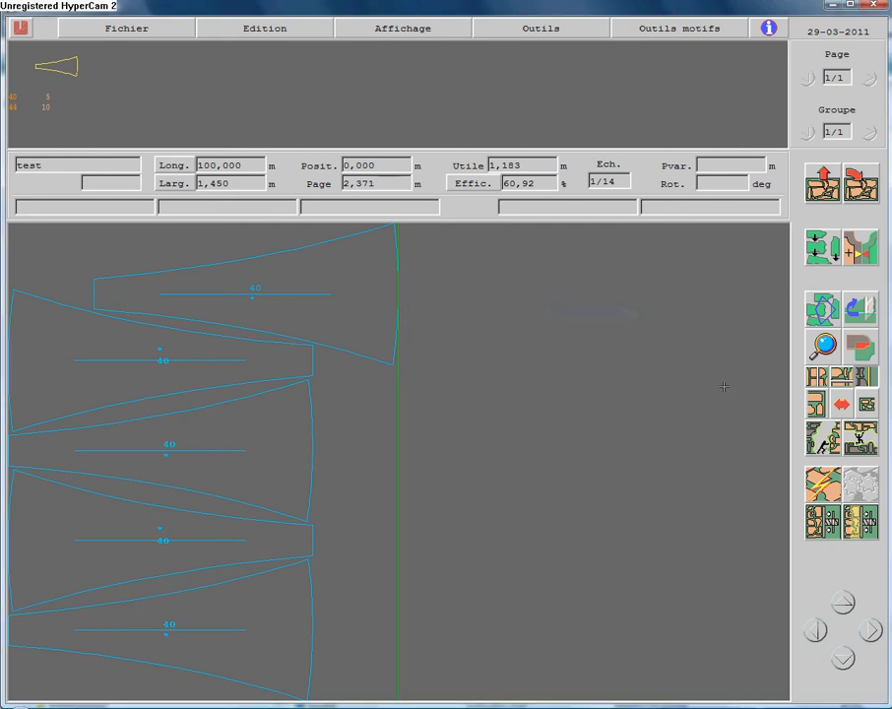